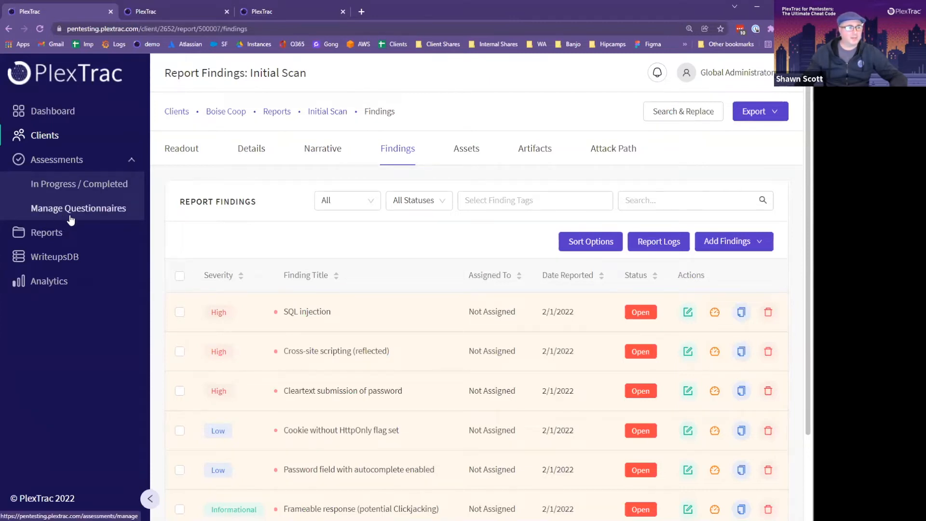
Open WriteupsDB and view the list of all writeups at 110% page zoom.
click(77, 259)
click(206, 114)
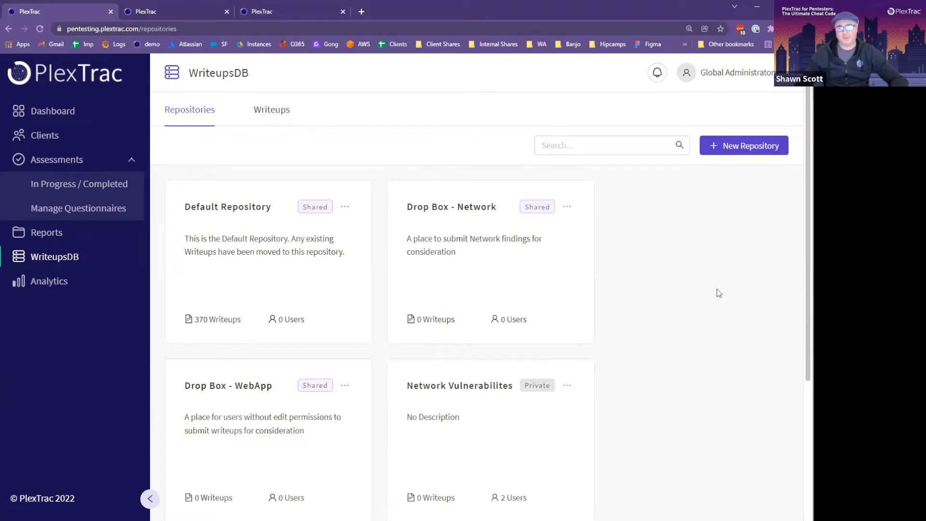
key(ctrl+minus)
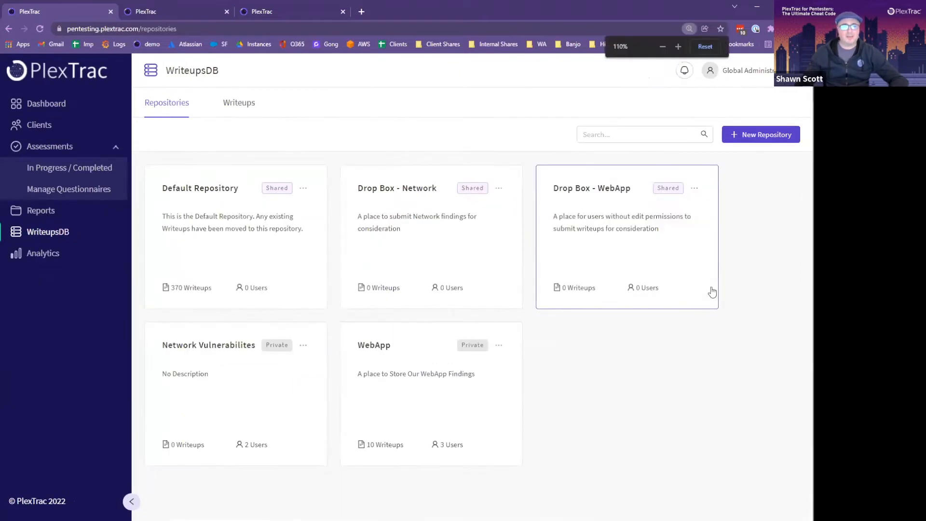
click(249, 104)
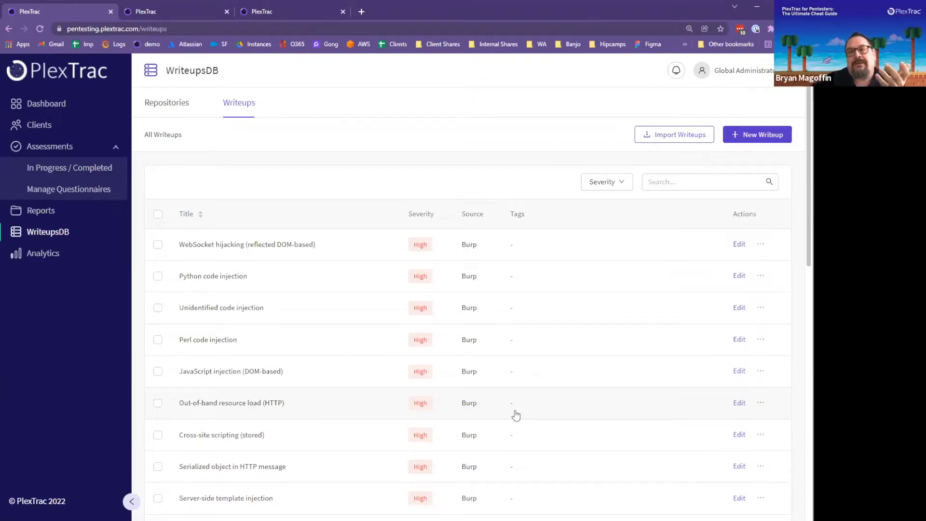
View the writeups stored in the Default Repository, then open the WebApp repository.
click(186, 107)
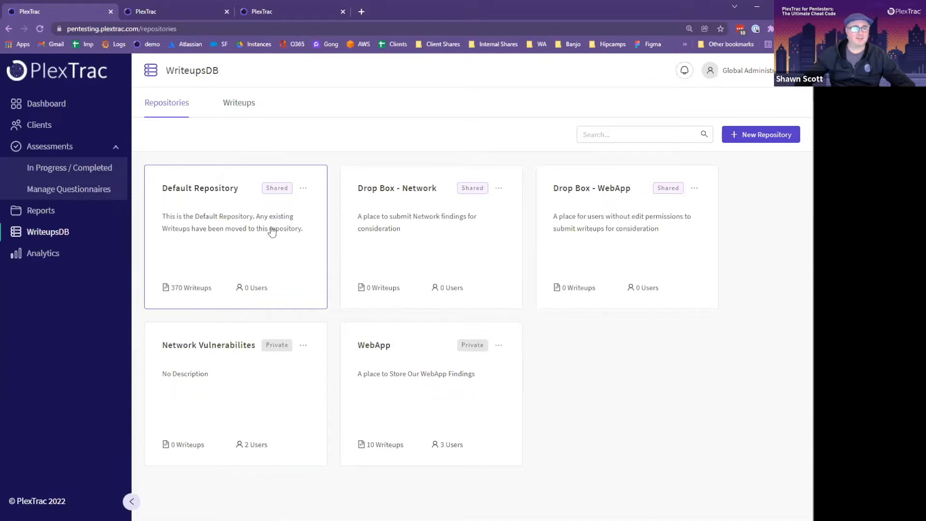
click(253, 258)
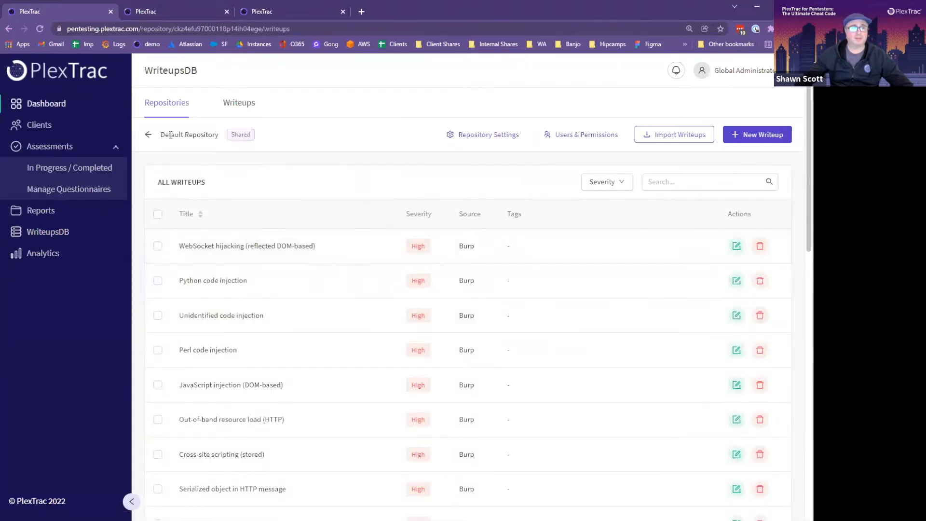
click(149, 136)
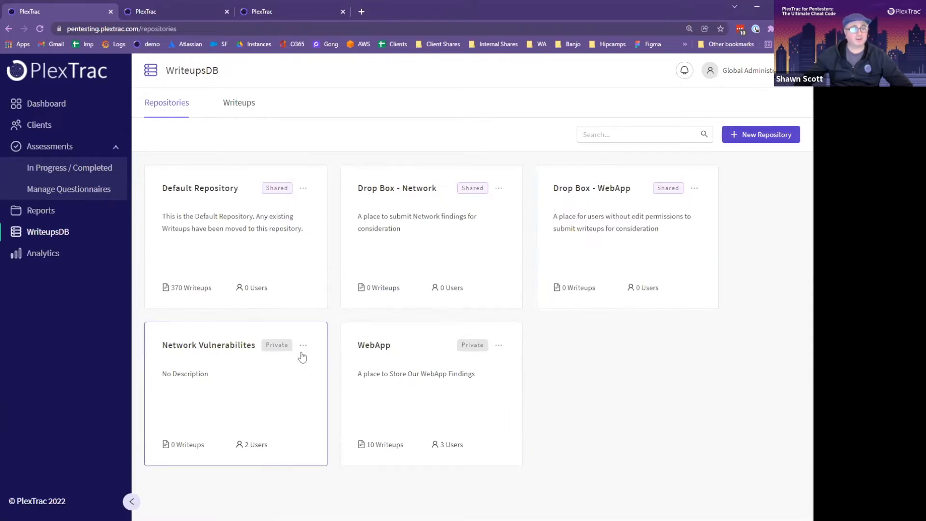
click(434, 350)
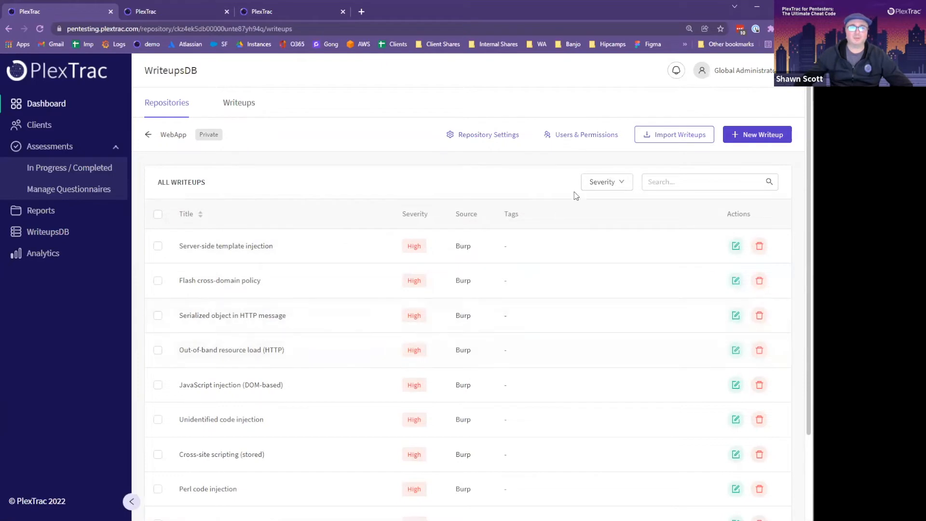
In the repository's user permissions, try setting the first user to Viewer and shifting the Manage Repo Users right to the second user.
click(585, 135)
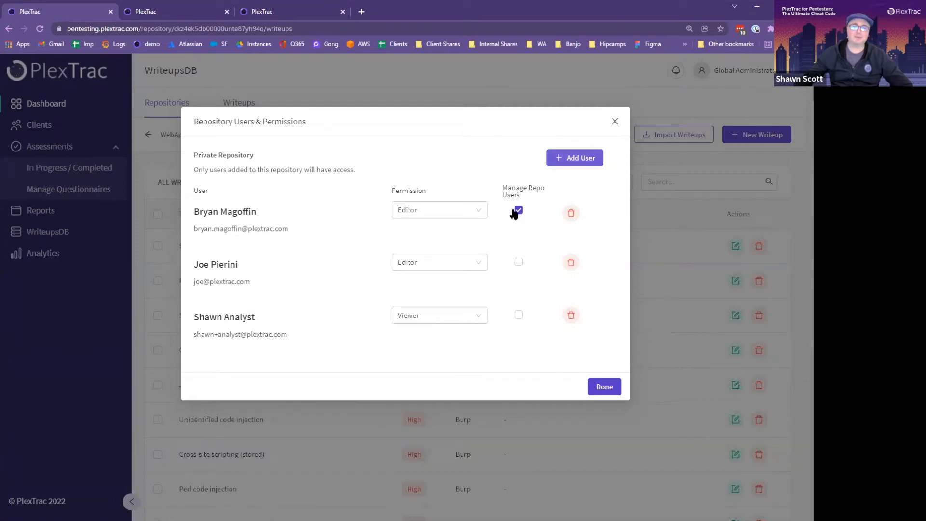
click(480, 214)
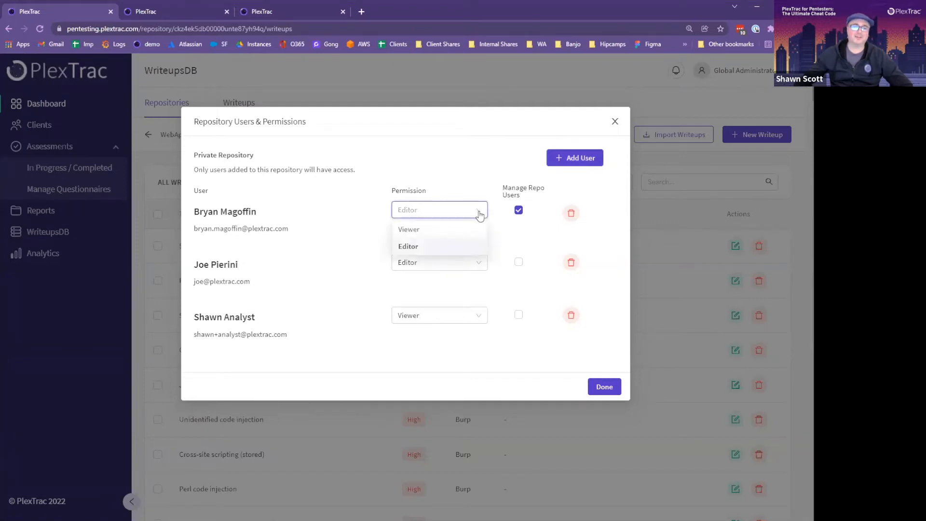
click(442, 228)
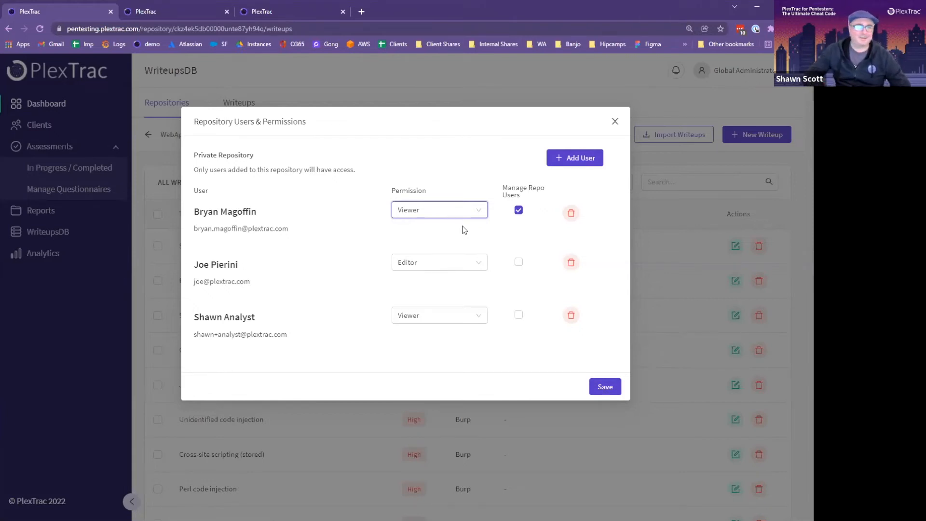
click(518, 262)
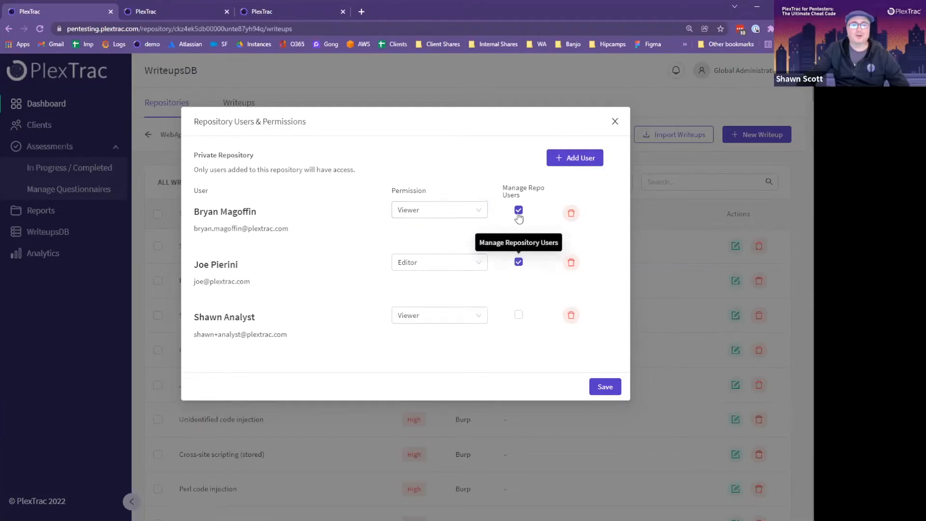
click(518, 212)
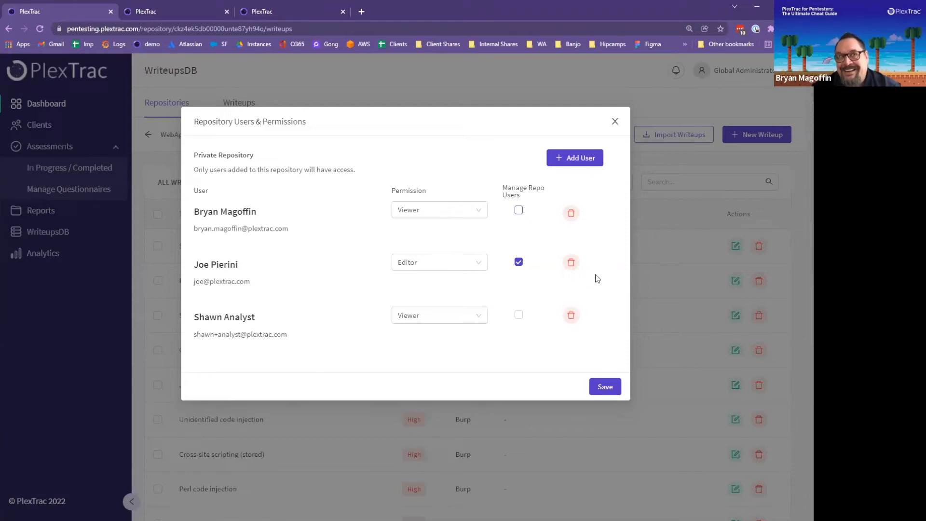
Examine the form for adding repository users and leave it without adding anyone.
click(577, 158)
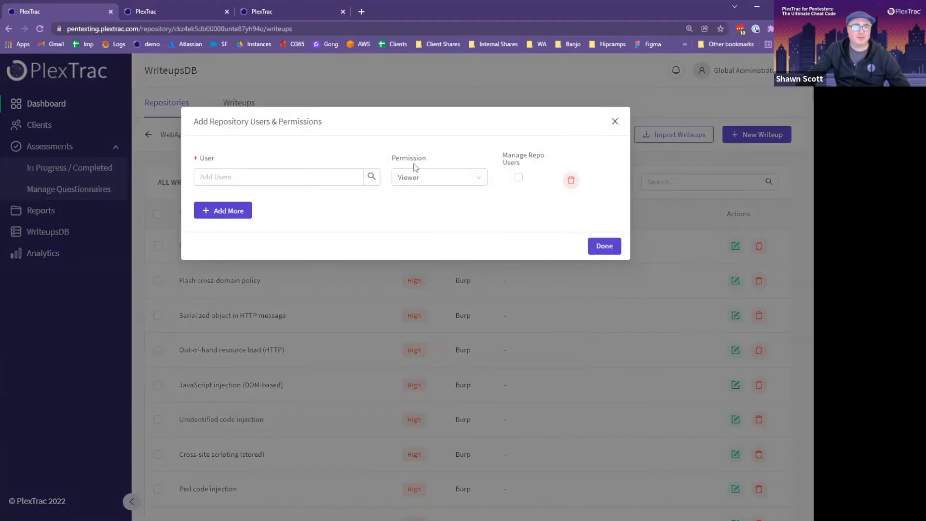
click(339, 177)
click(533, 169)
click(616, 122)
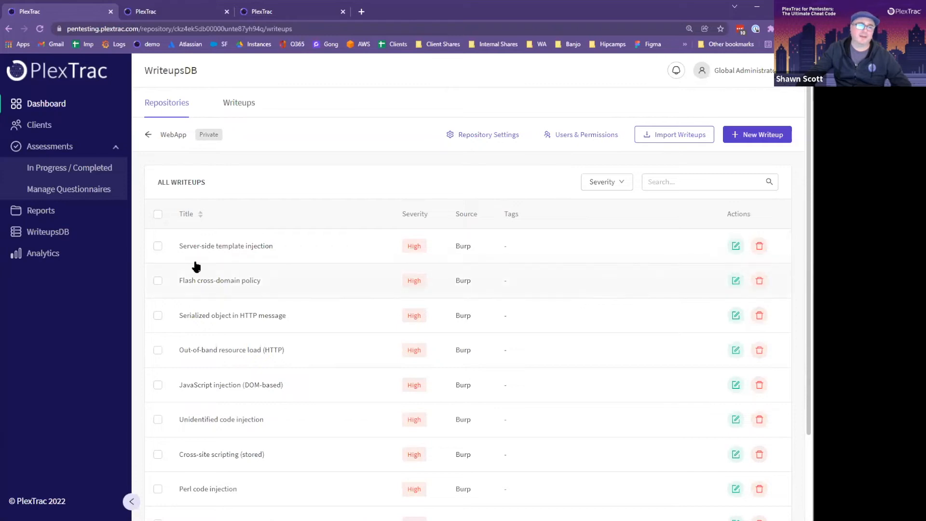
Copy the first four WebApp writeups, Server-side template injection through Out-of-band resource load (HTTP), to the Network Vulnerabilites repository.
click(158, 247)
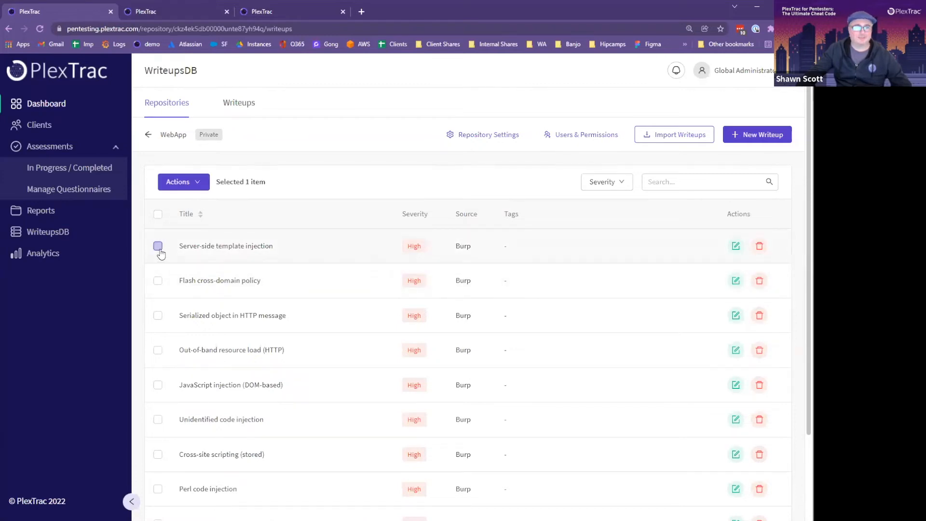
shift+click(158, 351)
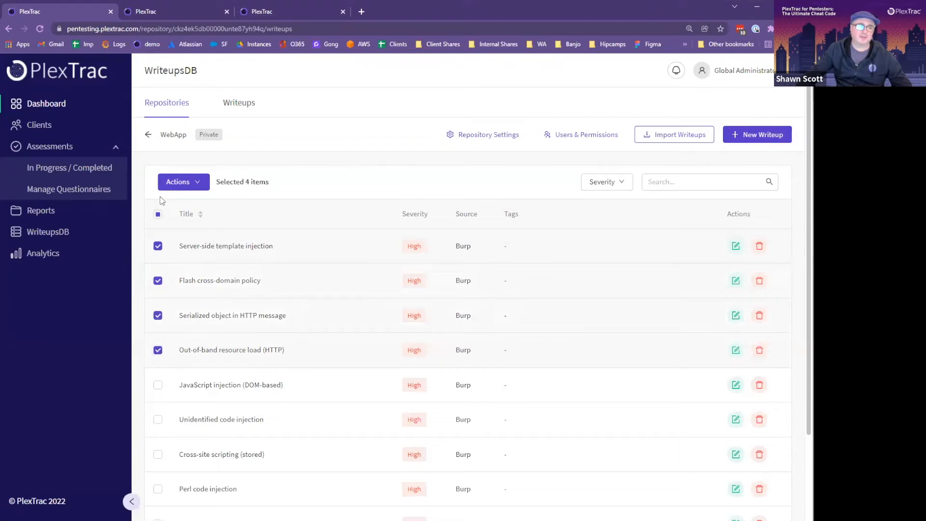
click(180, 183)
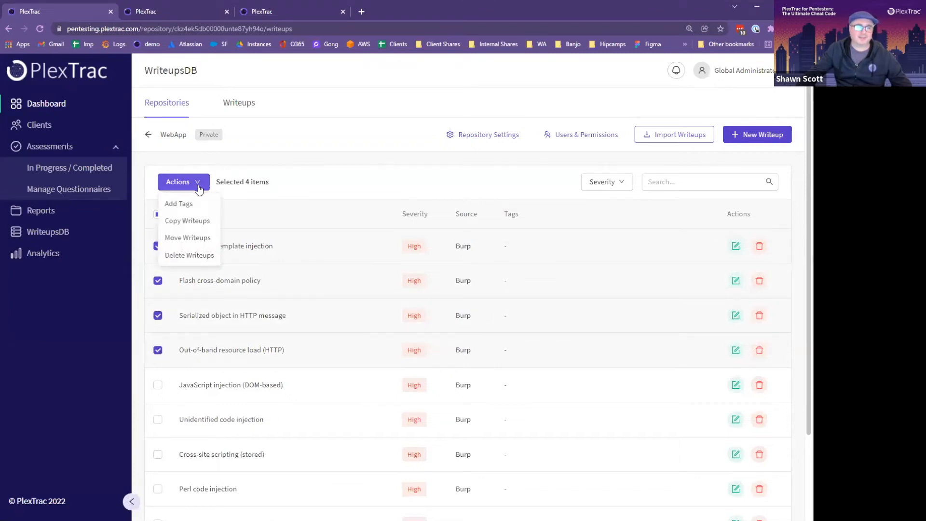
click(200, 222)
click(378, 196)
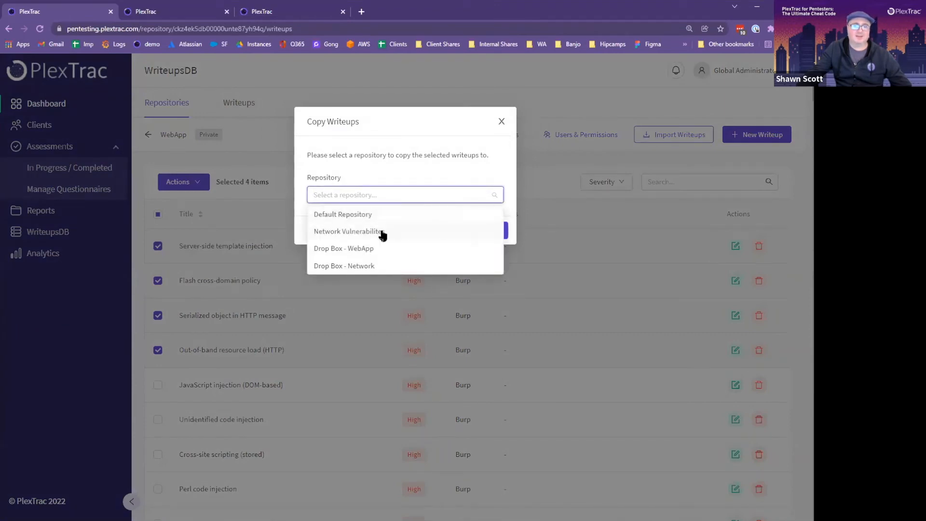
click(386, 232)
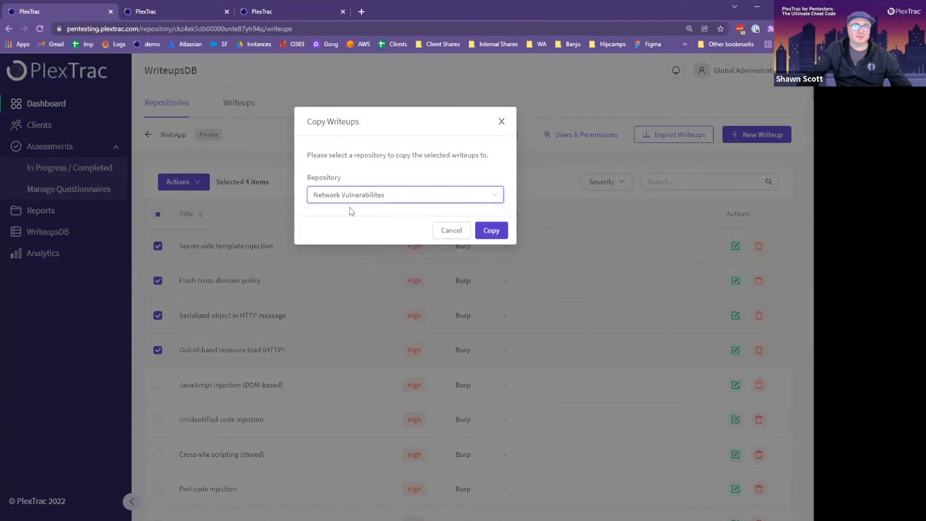
click(490, 230)
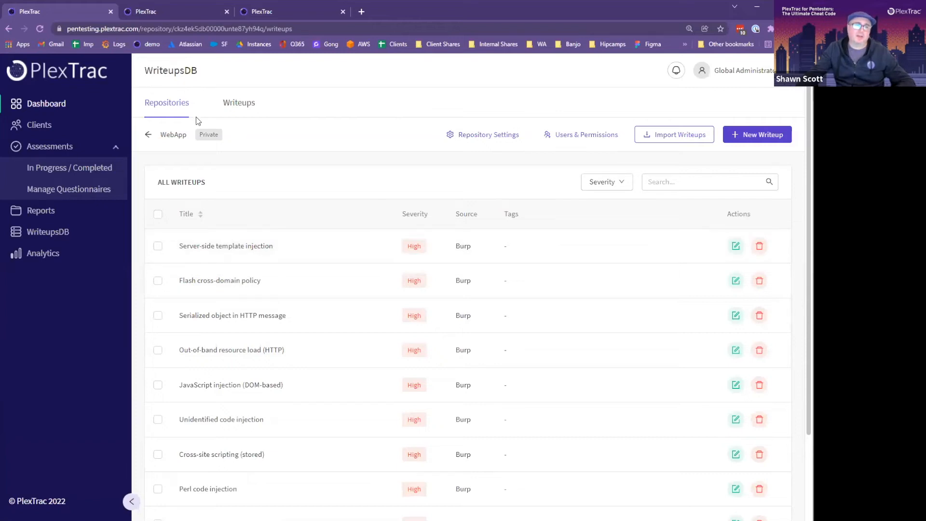
Open the Drop Box - Network repository and start a new writeup from scratch.
click(178, 109)
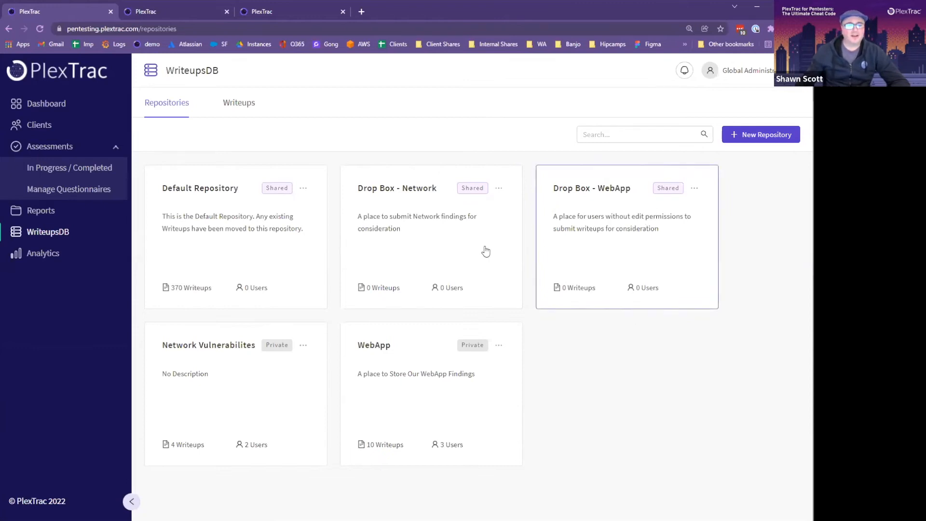
click(441, 241)
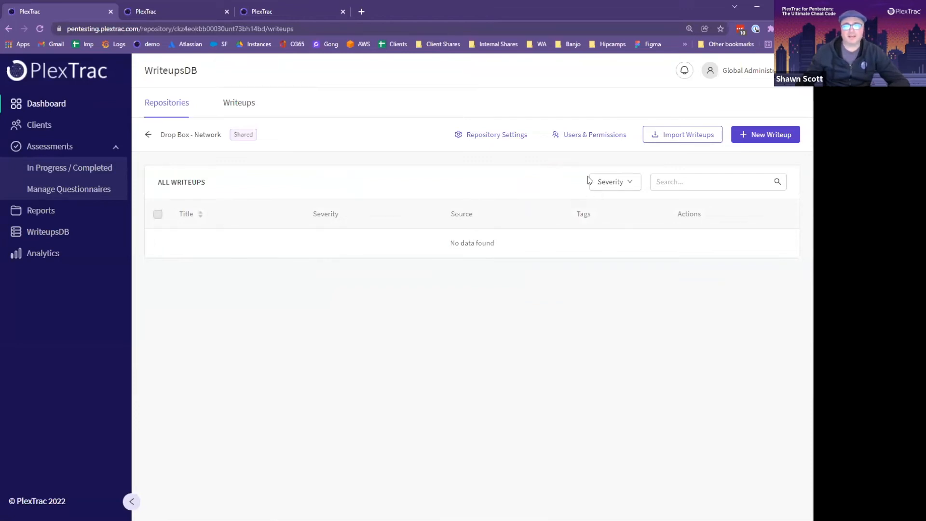
click(750, 135)
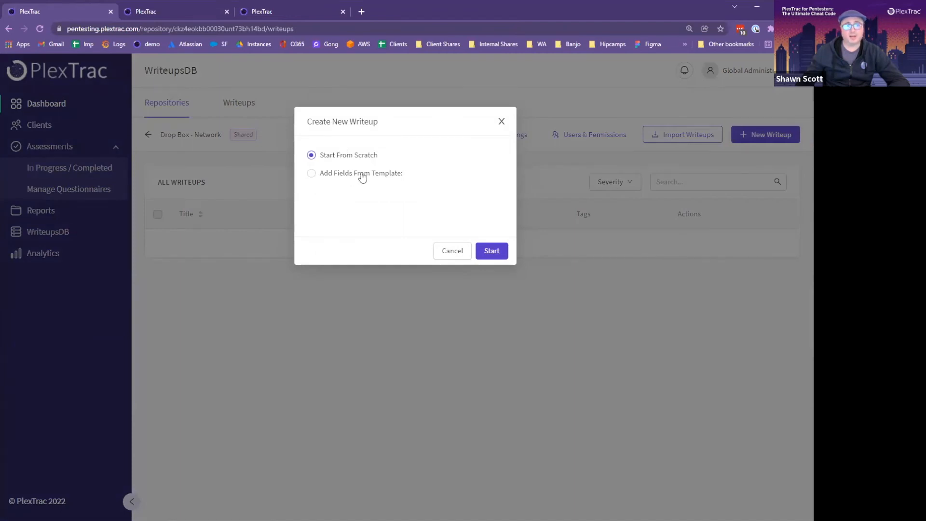
click(492, 252)
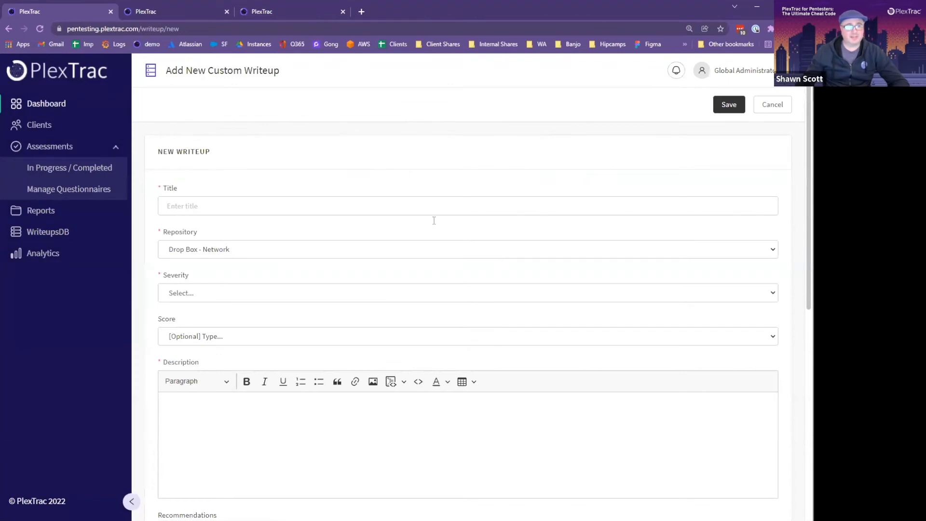
Give the writeup the title "test", severity High and description "test", then save and close it.
click(425, 210)
text(test)
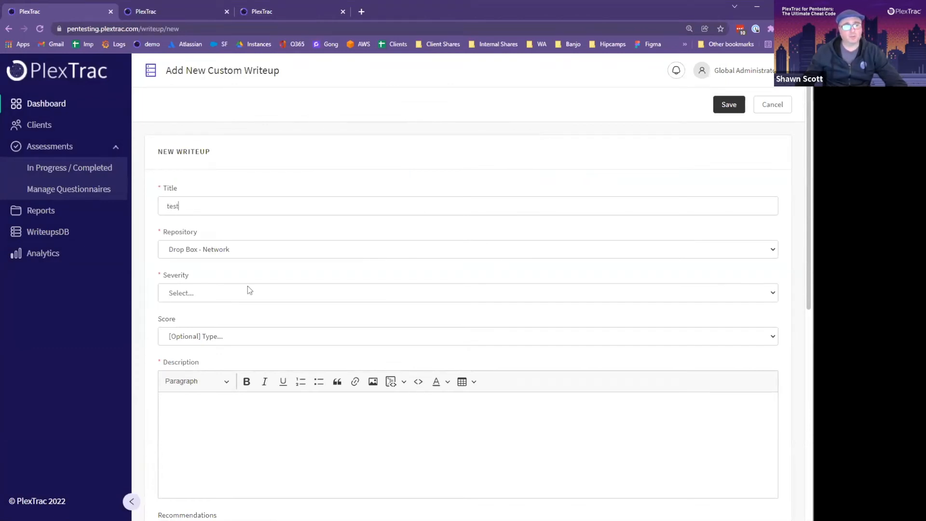
click(241, 293)
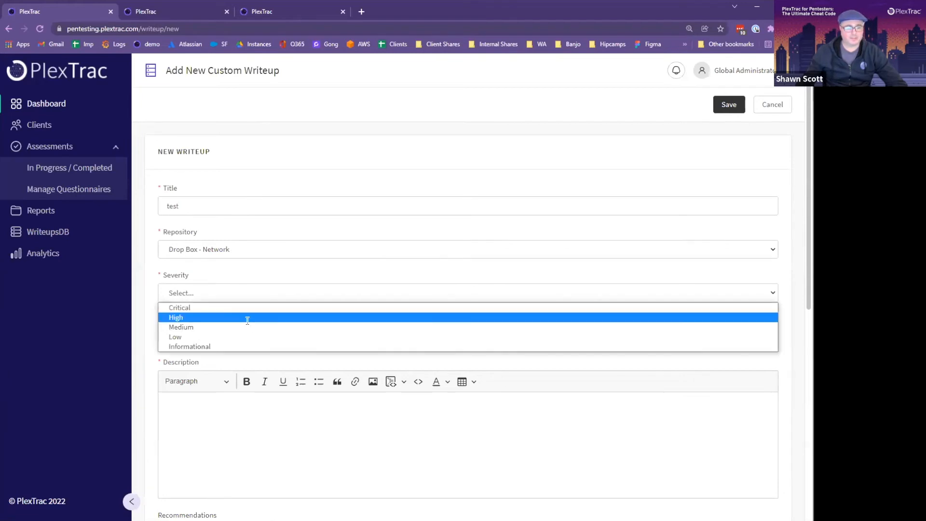
click(247, 321)
click(251, 403)
text(test)
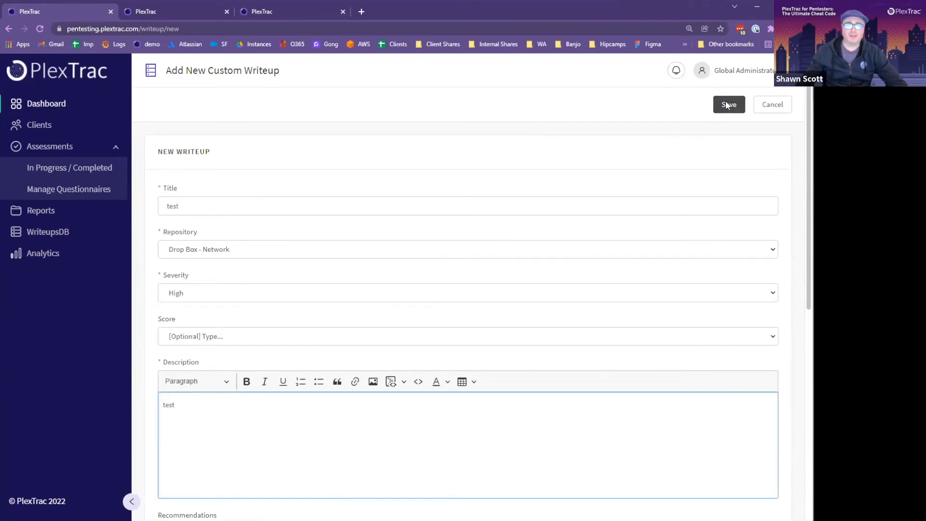
scroll(652, 212, down, 4)
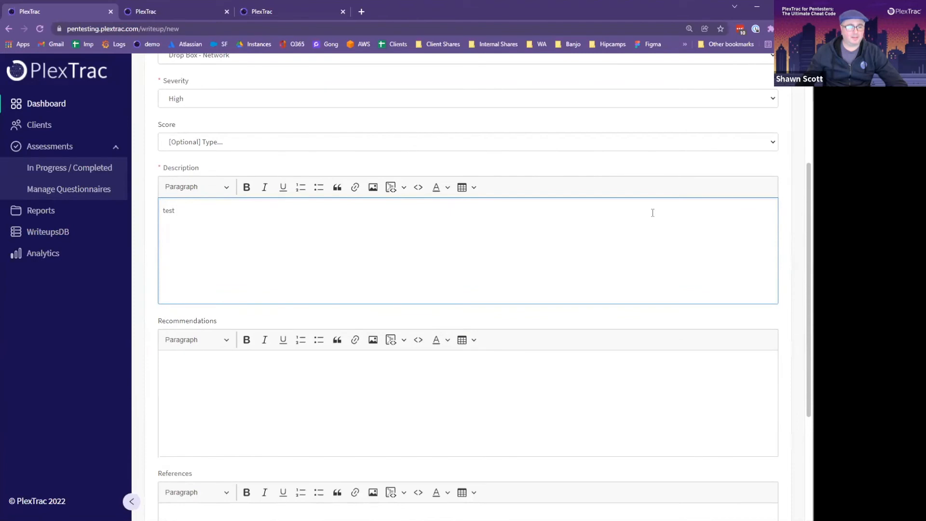
scroll(652, 212, up, 4)
click(722, 111)
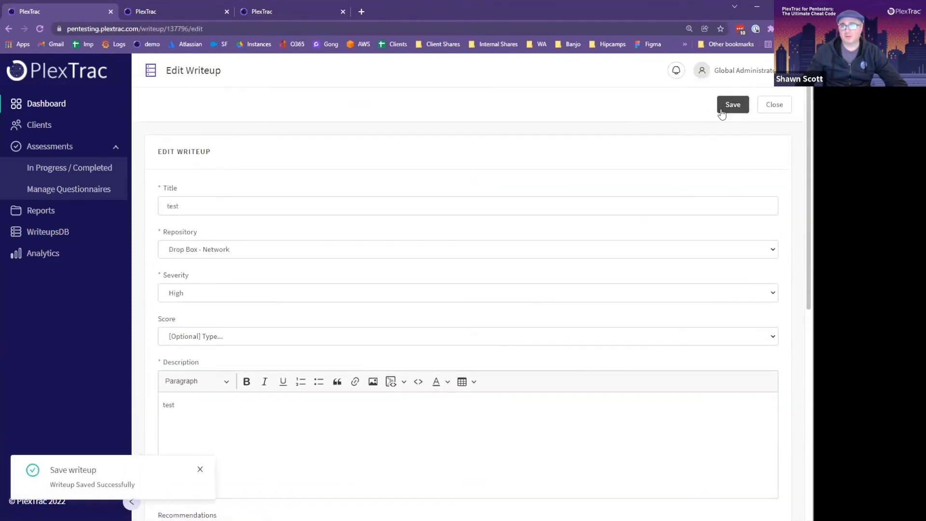
click(782, 111)
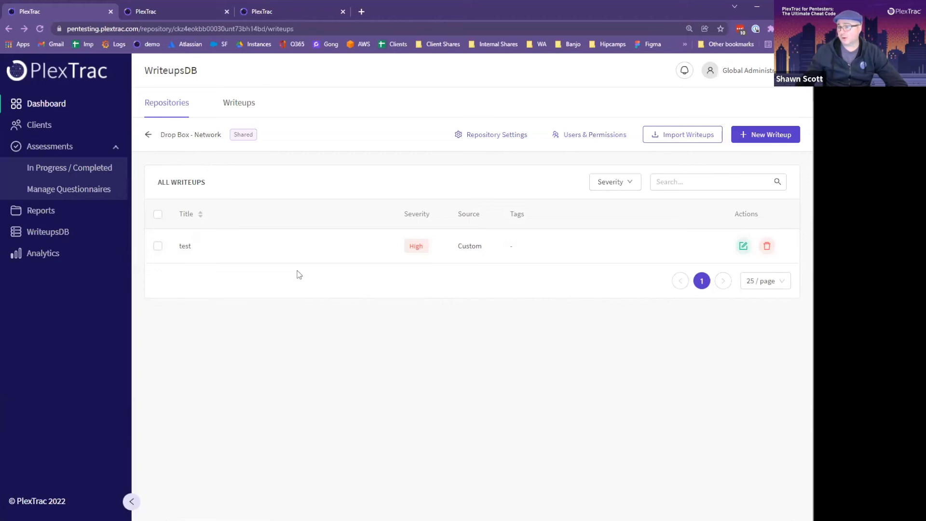
Move the "test" writeup to the Network Vulnerabilites repository and return to the repository overview.
click(158, 246)
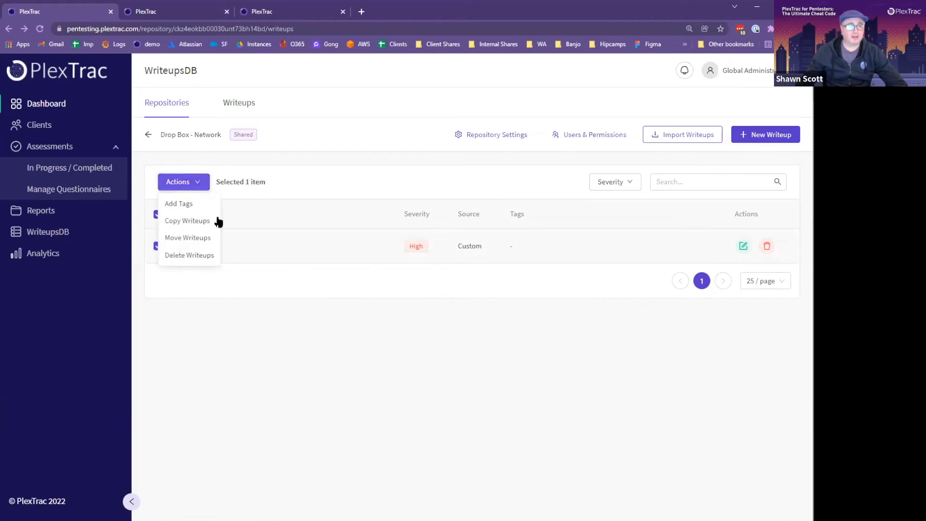
mouse_move(193, 185)
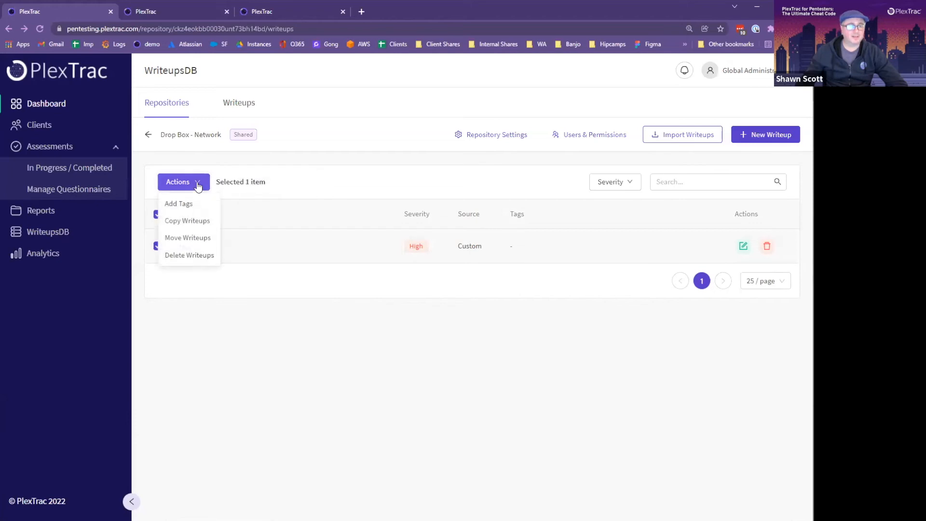
click(190, 238)
click(337, 194)
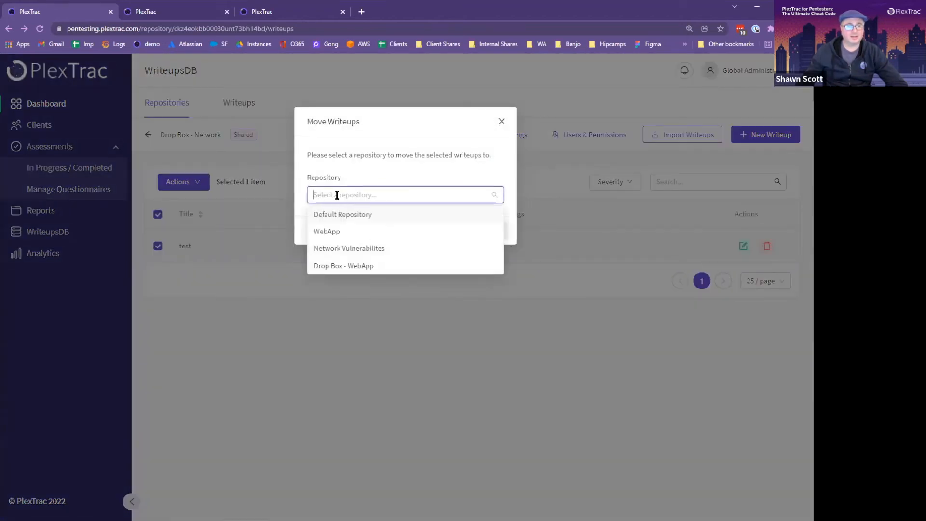
click(357, 249)
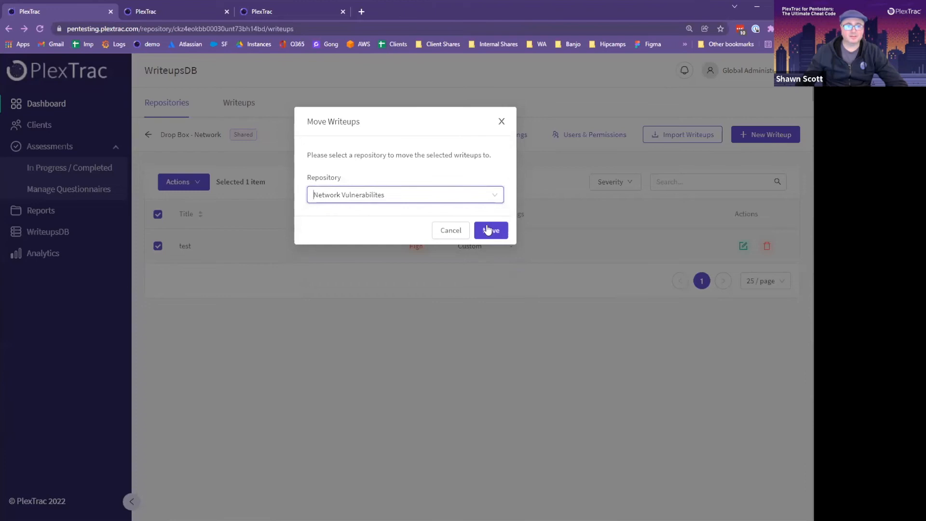
click(488, 229)
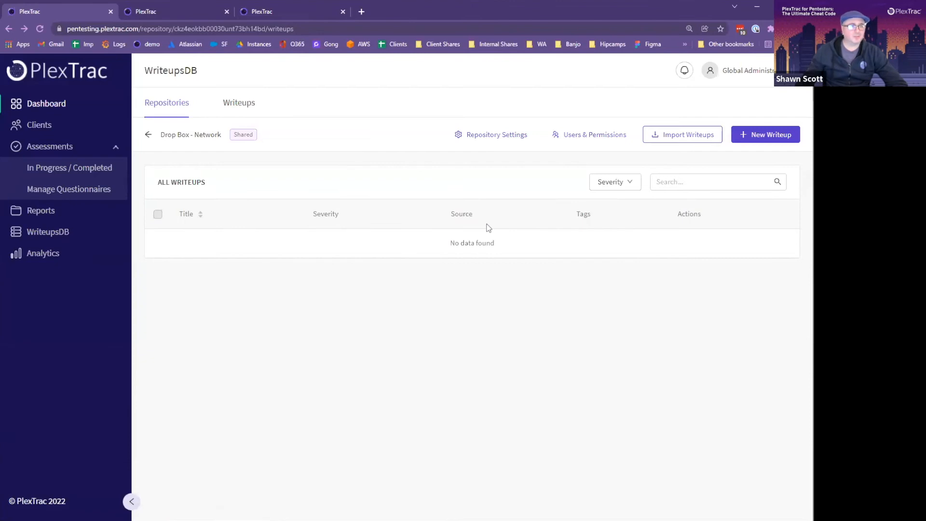
click(176, 109)
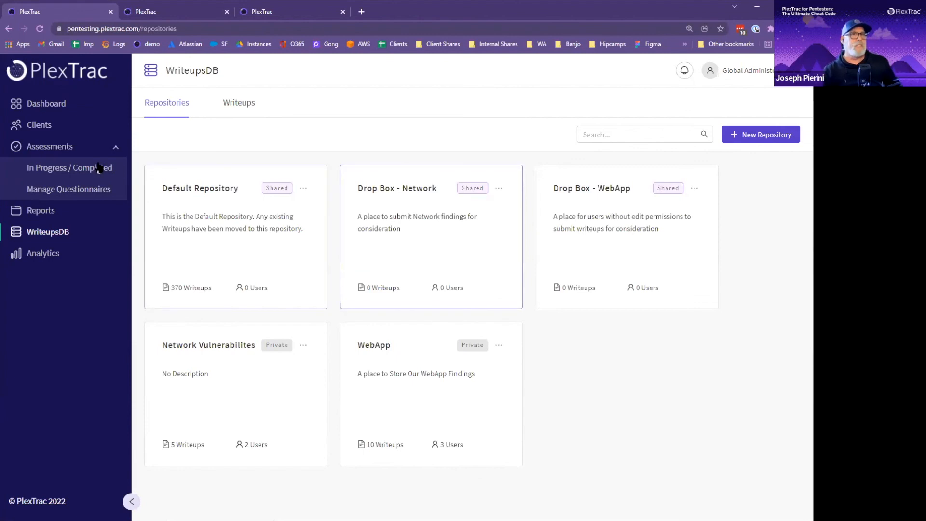
Open the findings of the Initial Scan report for the client Contoso Systems.
click(55, 124)
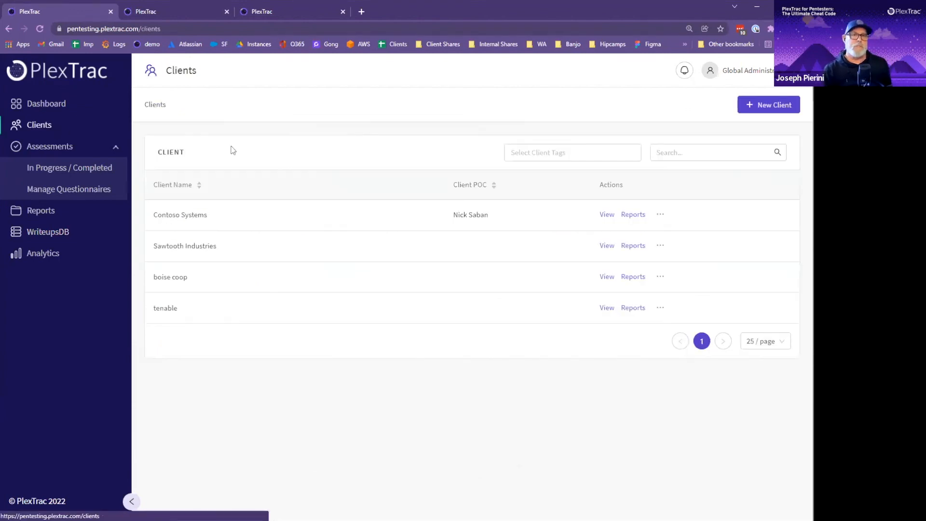
click(276, 218)
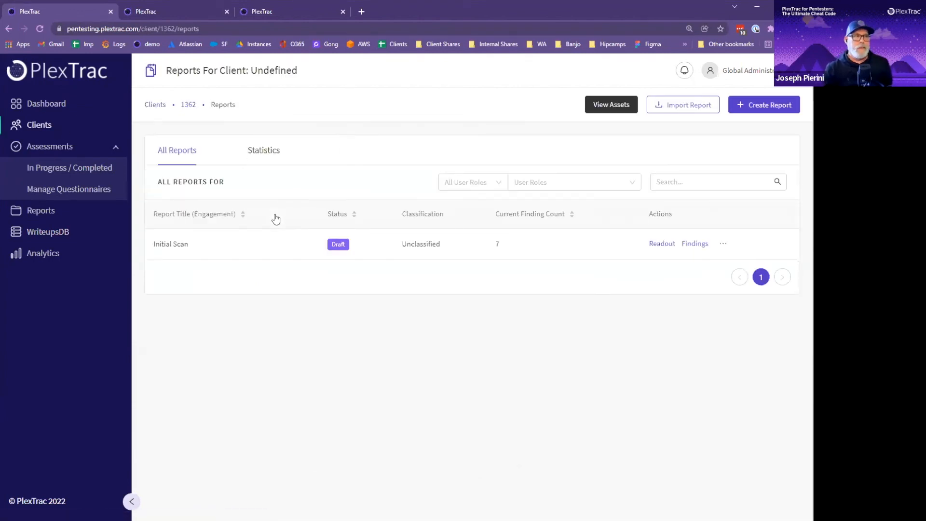
click(405, 243)
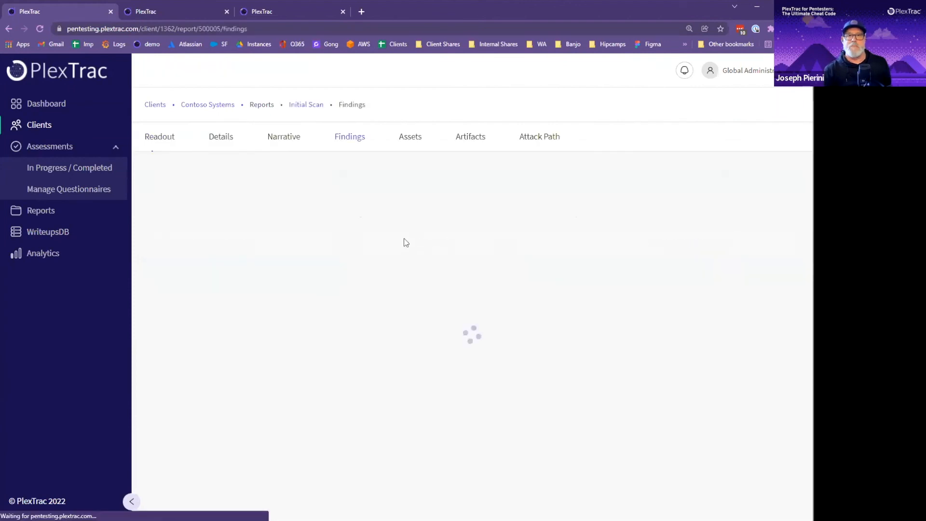